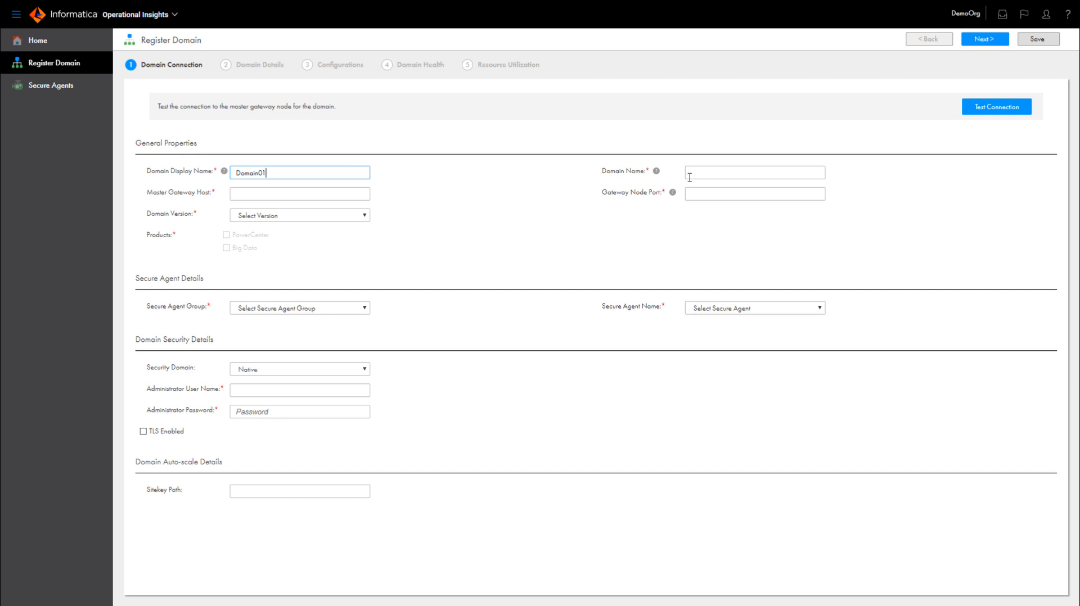
- Set the domain name to Domain01 and copy node01's host name from Informatica Administrator into the master gateway host
{"action": "type", "text": "Doma"}
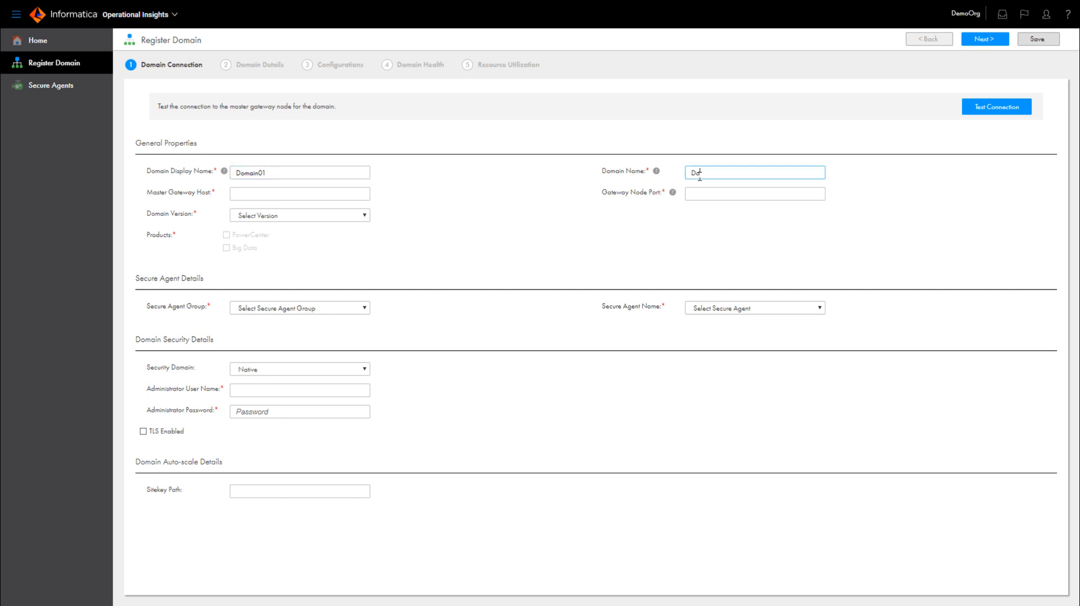
{"action": "type", "text": "in01"}
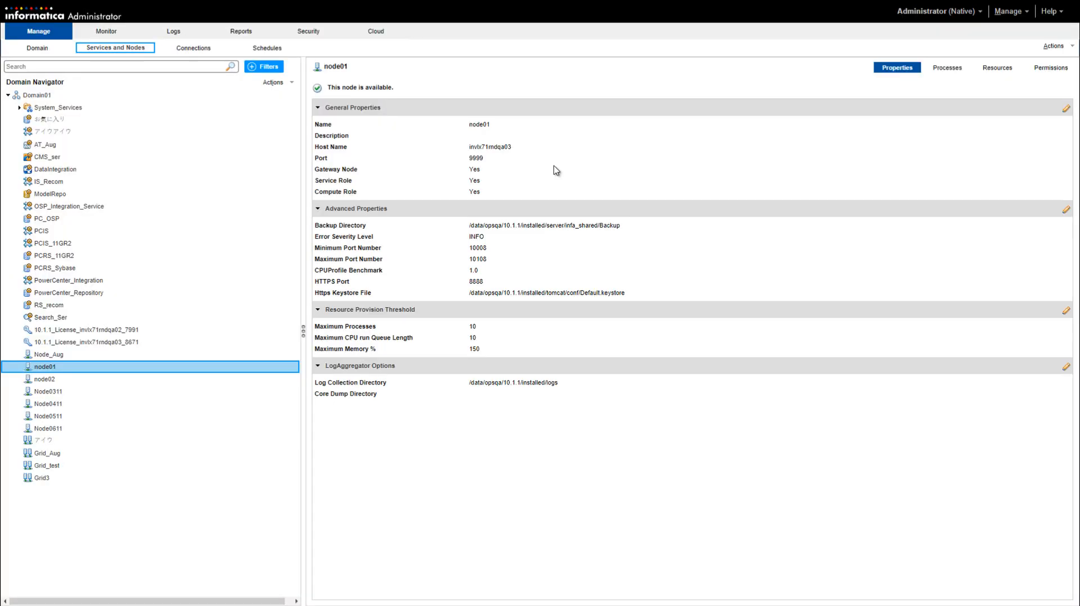
{"action": "left_click", "coordinate": [503, 149]}
{"action": "double_click", "coordinate": [503, 149]}
{"action": "key", "text": "ctrl+c"}
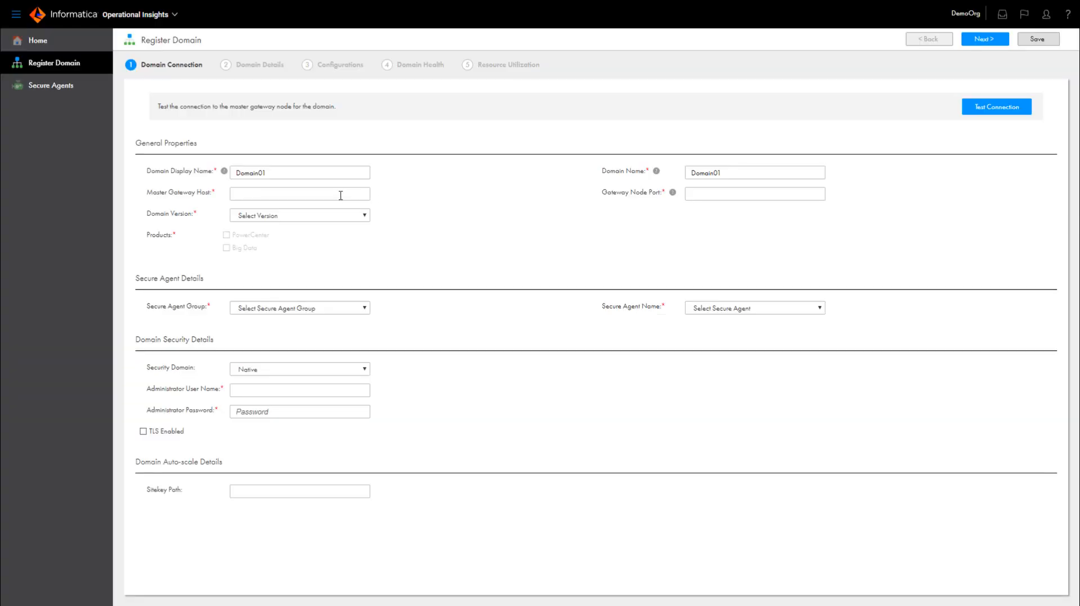
{"action": "left_click", "coordinate": [341, 195]}
{"action": "key", "text": "ctrl+v"}
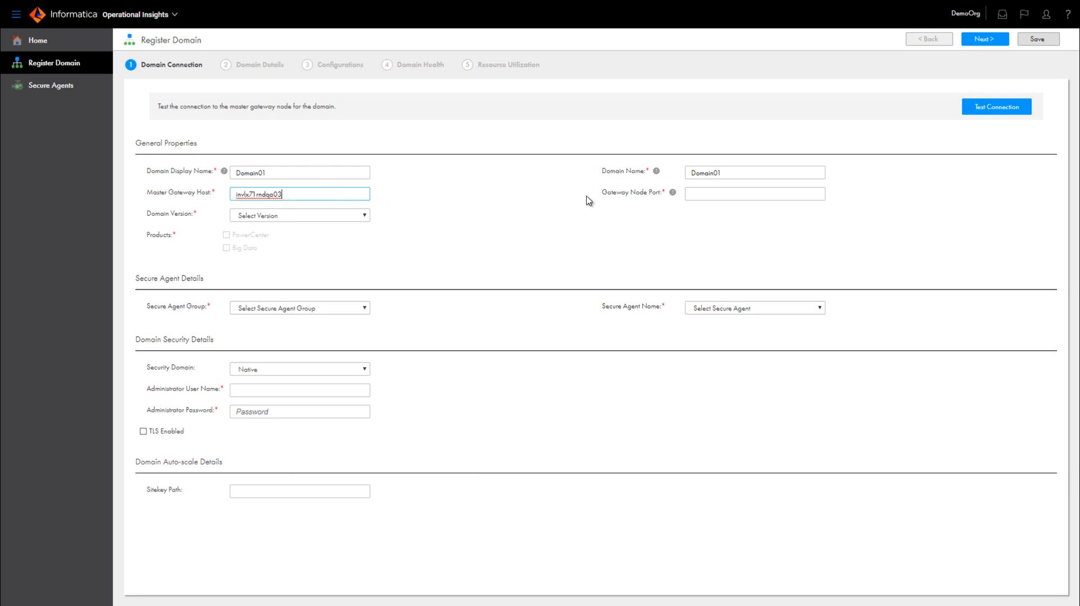
- Set the gateway node port to 9999 and choose domain version 10.1.1
{"action": "left_click", "coordinate": [707, 195]}
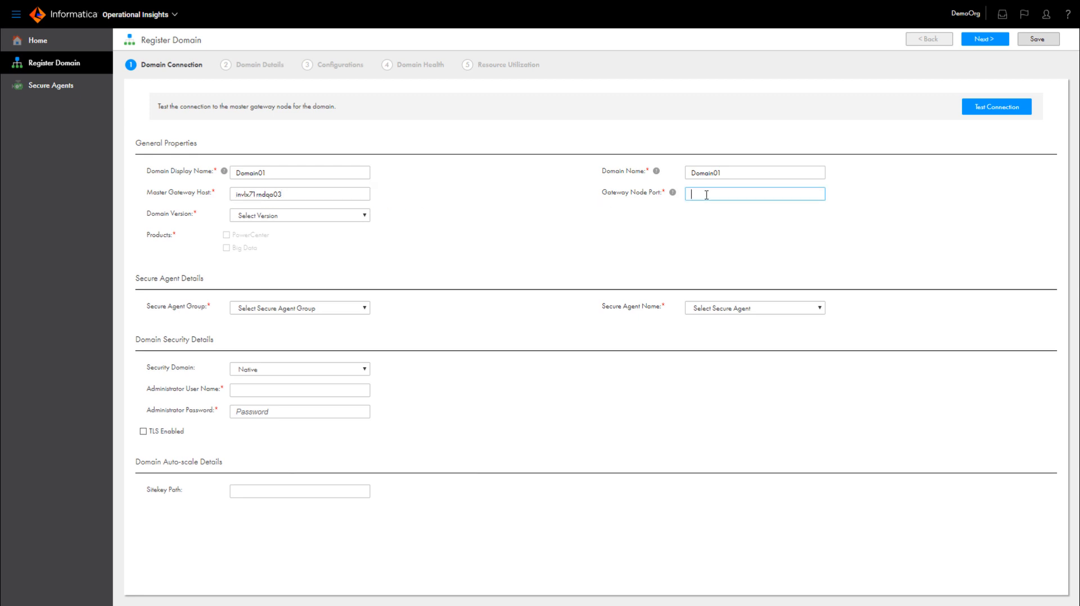
{"action": "type", "text": "9999"}
{"action": "left_click", "coordinate": [366, 217]}
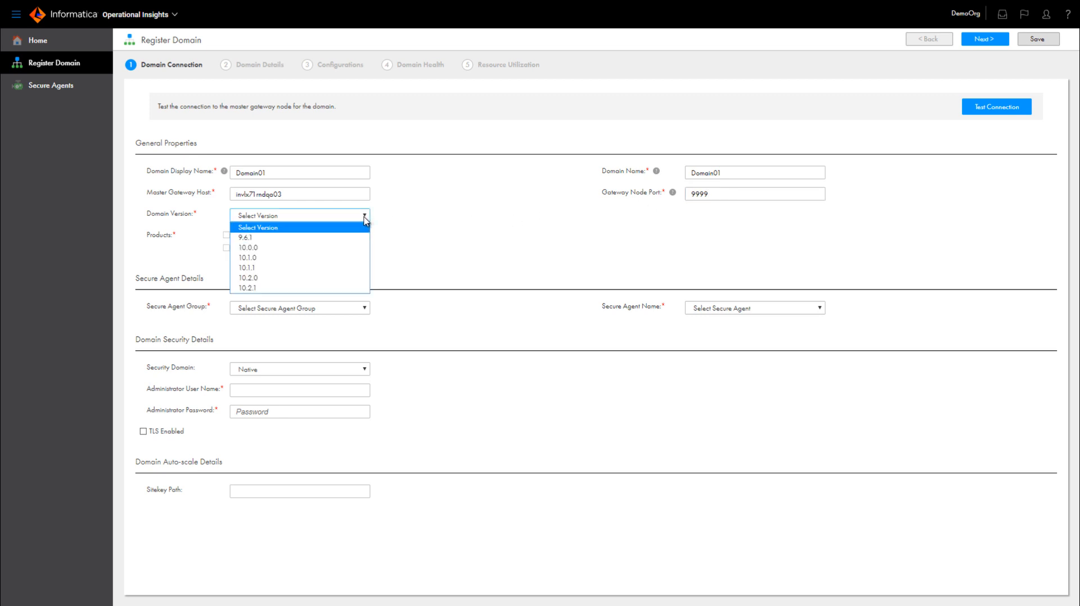
{"action": "left_click", "coordinate": [346, 269]}
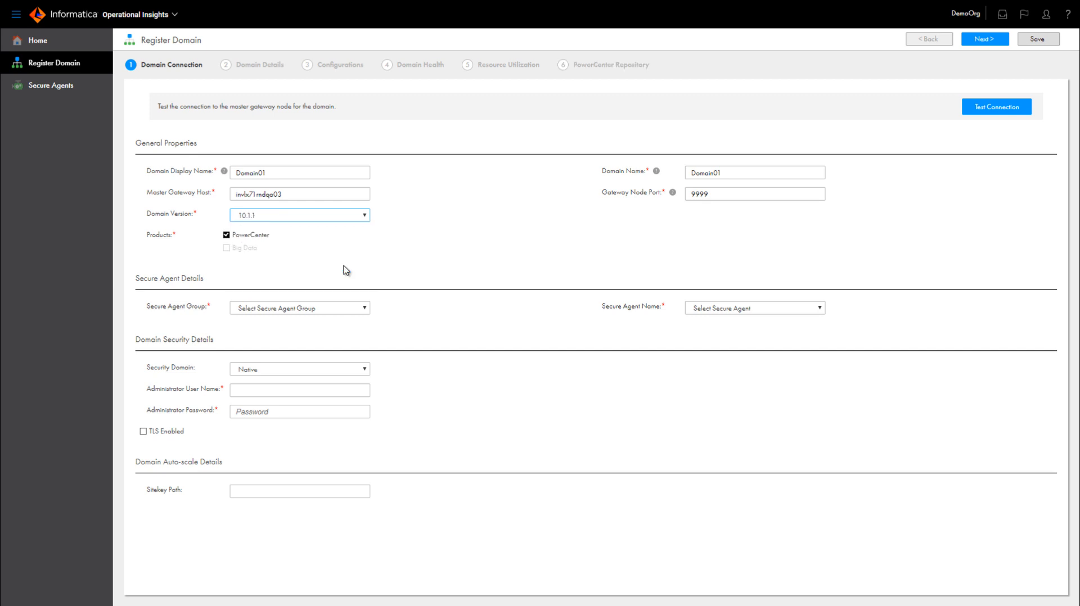
- Assign secure agent group 2k12openstvm400 and secure agent 2k12openstvm400 to the domain
{"action": "left_click", "coordinate": [366, 312]}
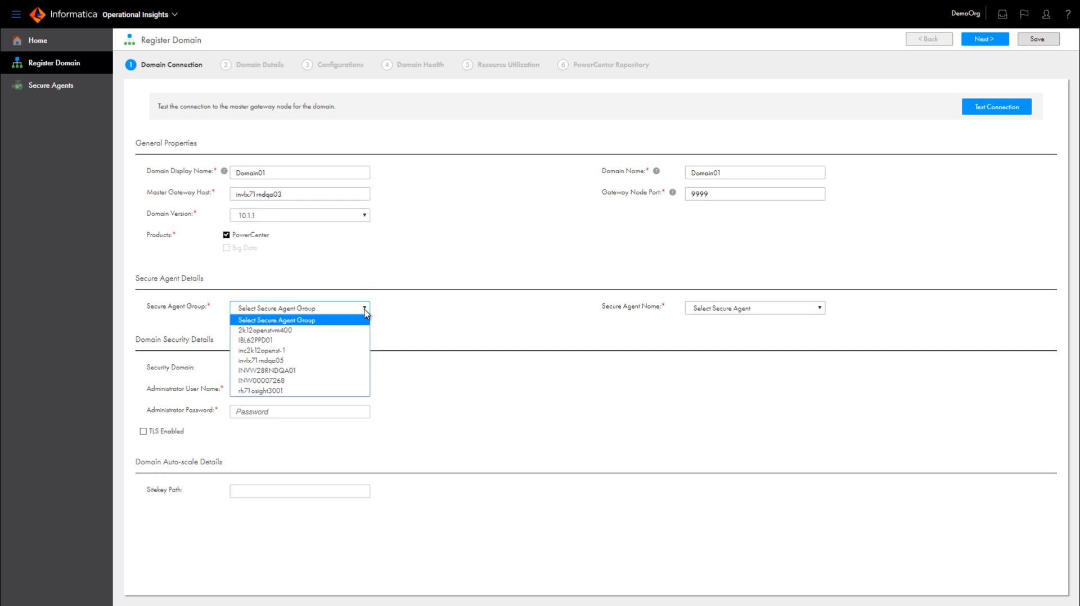
{"action": "left_click", "coordinate": [353, 331]}
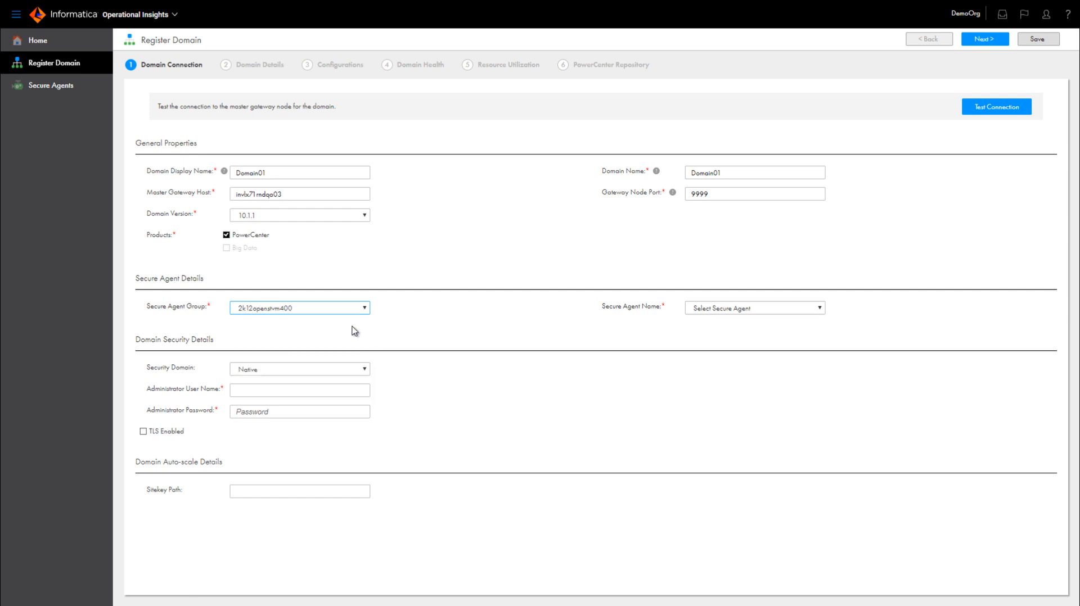
{"action": "left_click", "coordinate": [820, 309]}
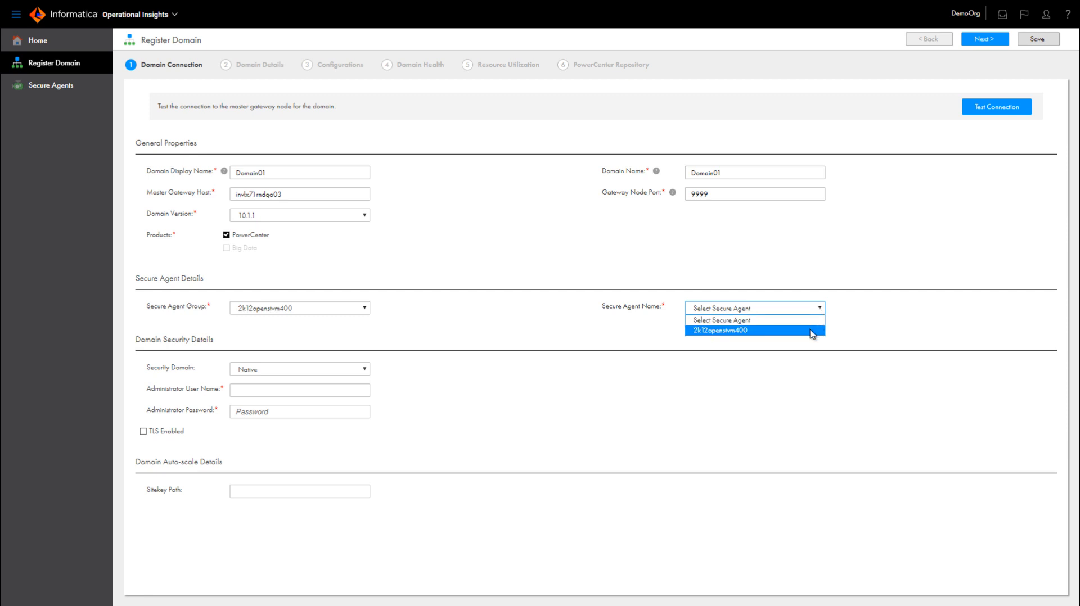
{"action": "left_click", "coordinate": [813, 333]}
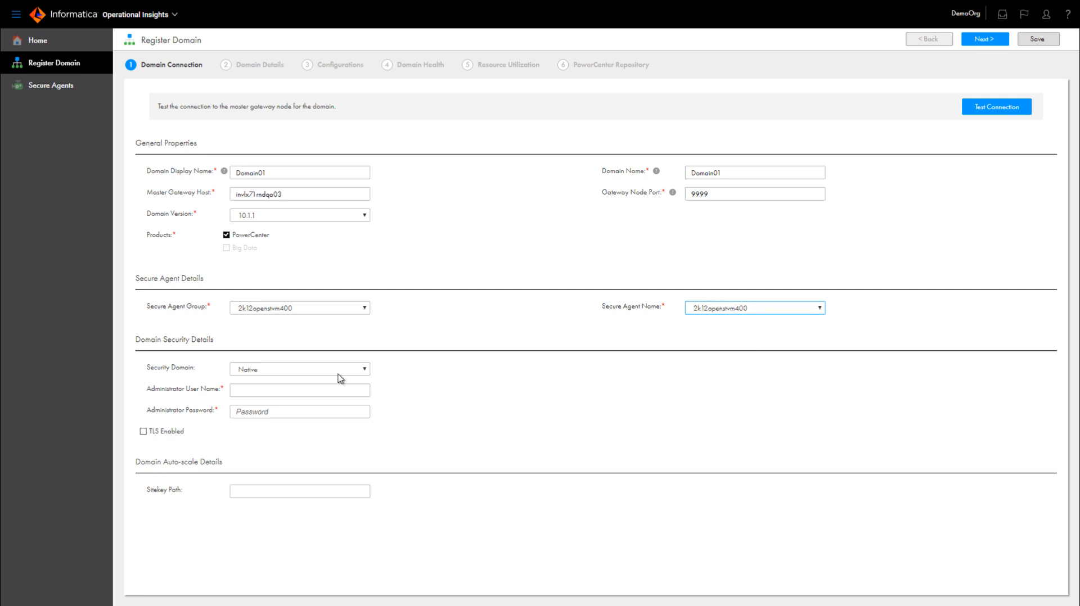
- Enter Administrator as the administrator user name along with the administrator password, and test the domain connection
{"action": "left_click", "coordinate": [337, 391]}
{"action": "type", "text": "Admin"}
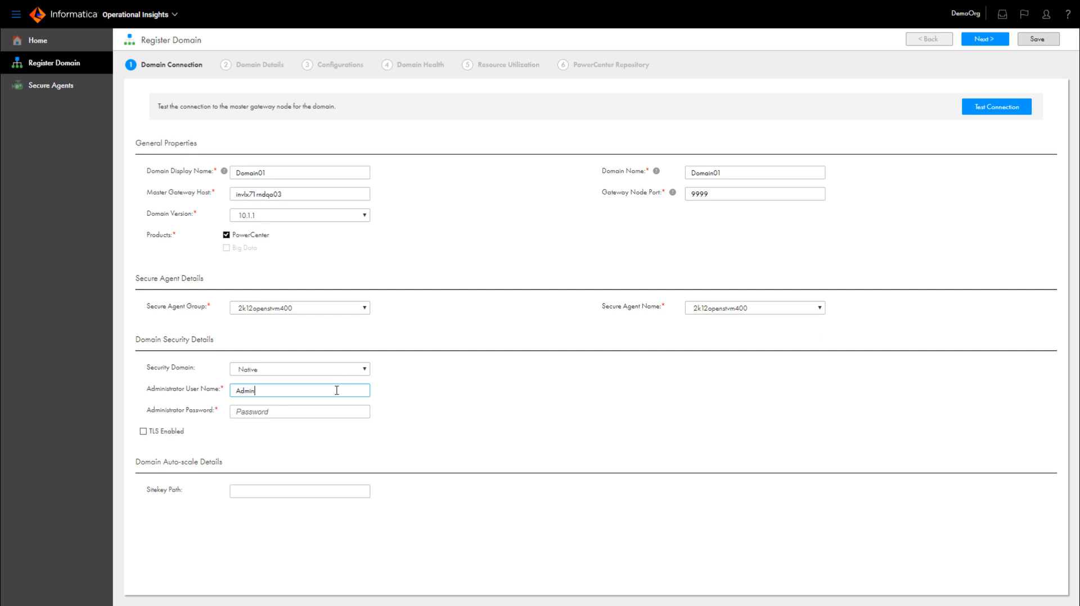
{"action": "type", "text": "istrator"}
{"action": "left_click", "coordinate": [262, 412]}
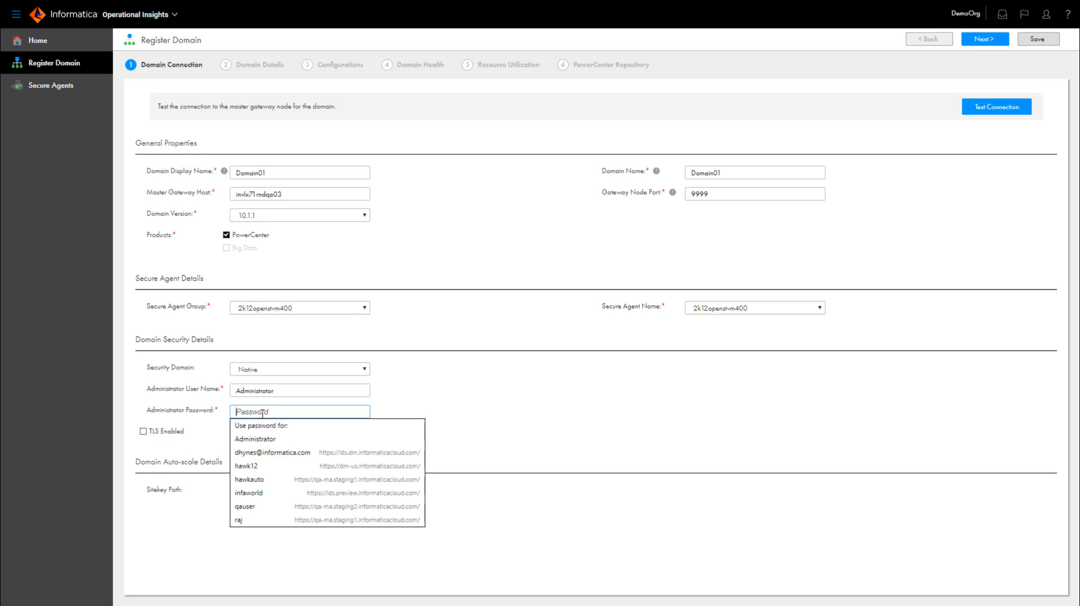
{"action": "type", "text": "******"}
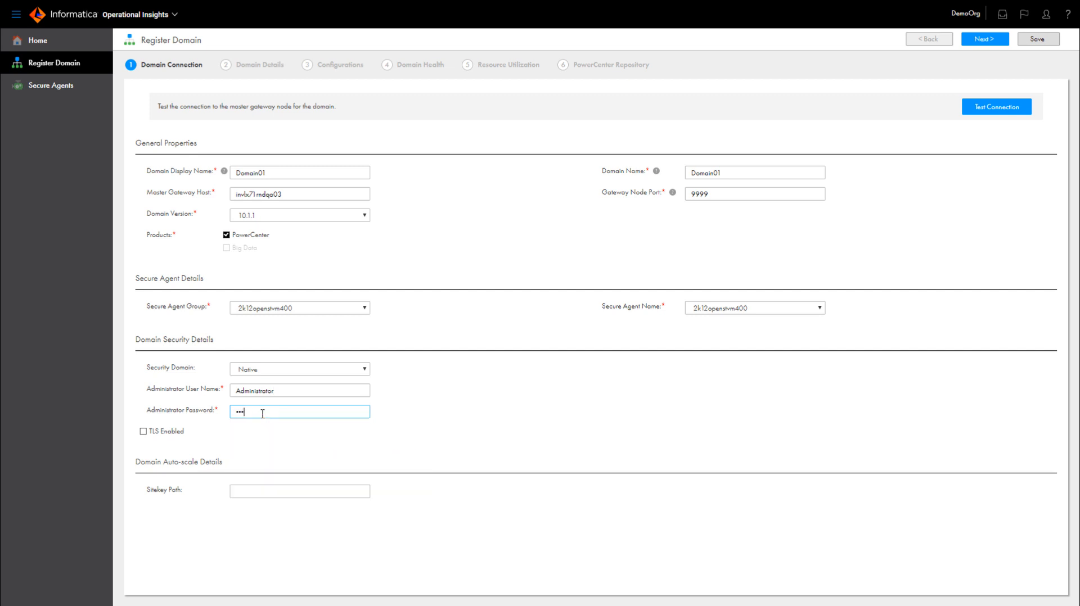
{"action": "type", "text": "******"}
{"action": "left_click", "coordinate": [995, 112]}
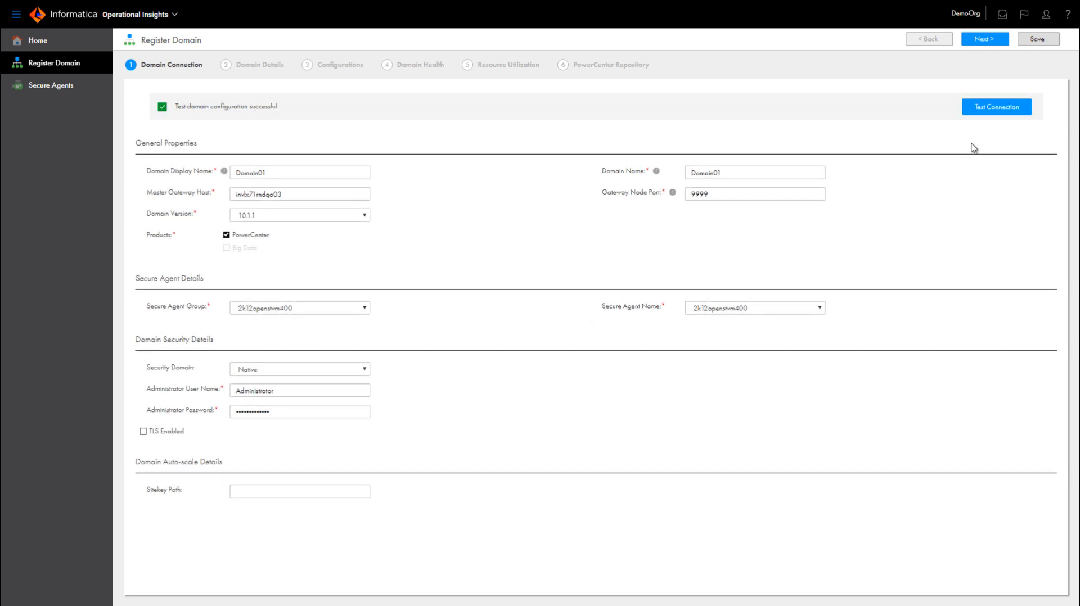
- Continue to the domain details and enter the description "This is a QA domain."
{"action": "left_click", "coordinate": [985, 39]}
{"action": "left_click", "coordinate": [249, 141]}
{"action": "type", "text": "This is a"}
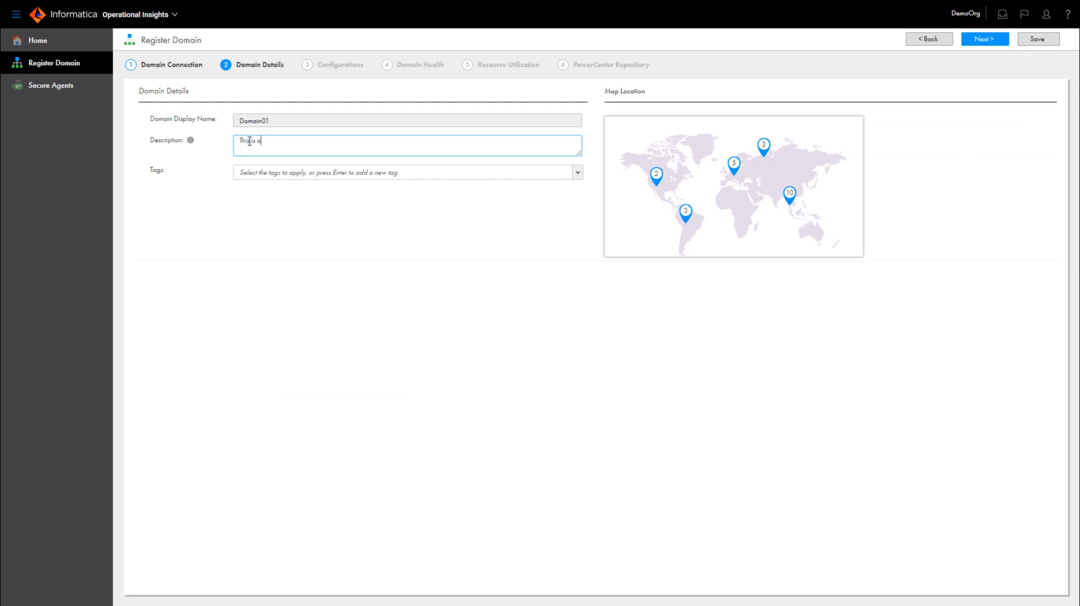
{"action": "type", "text": " QA domain."}
- Add the tags QA_Domain and Domain01 and choose the domain's location at the United States marker on the map
{"action": "left_click", "coordinate": [265, 174]}
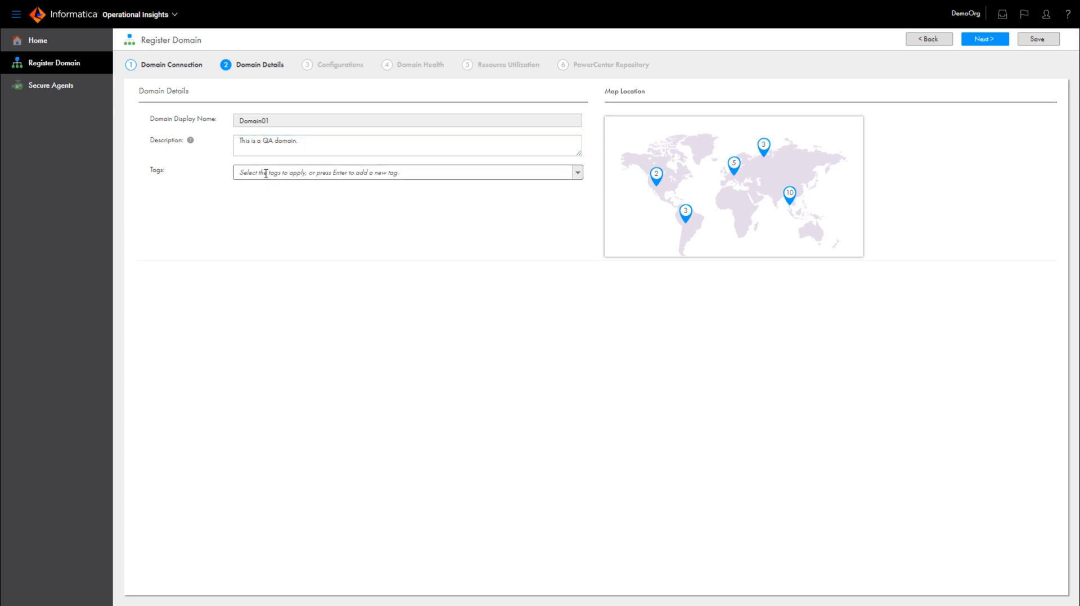
{"action": "type", "text": "QA_"}
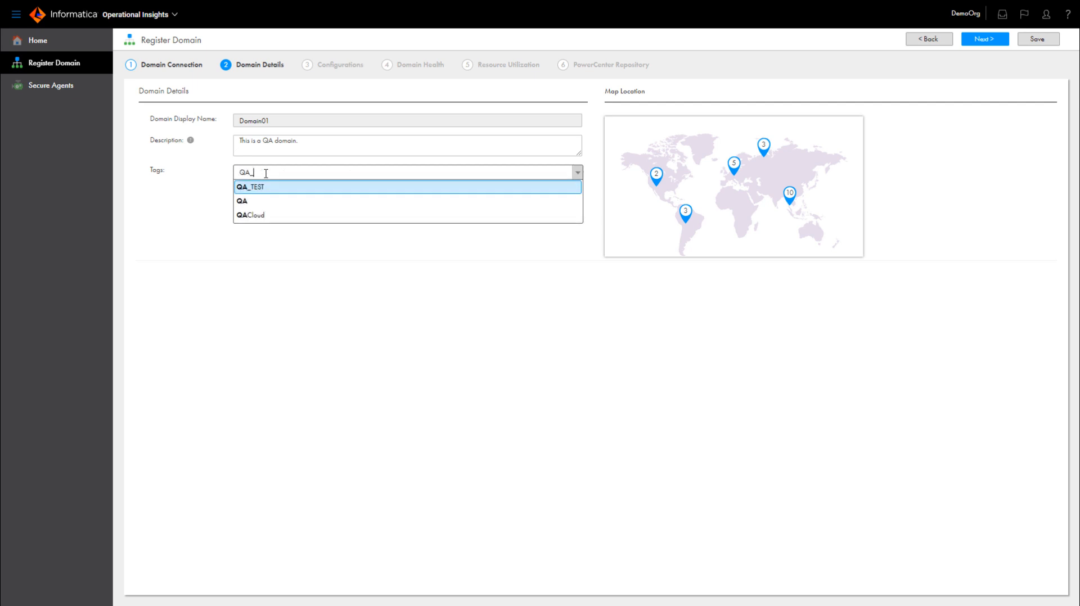
{"action": "type", "text": "Domain"}
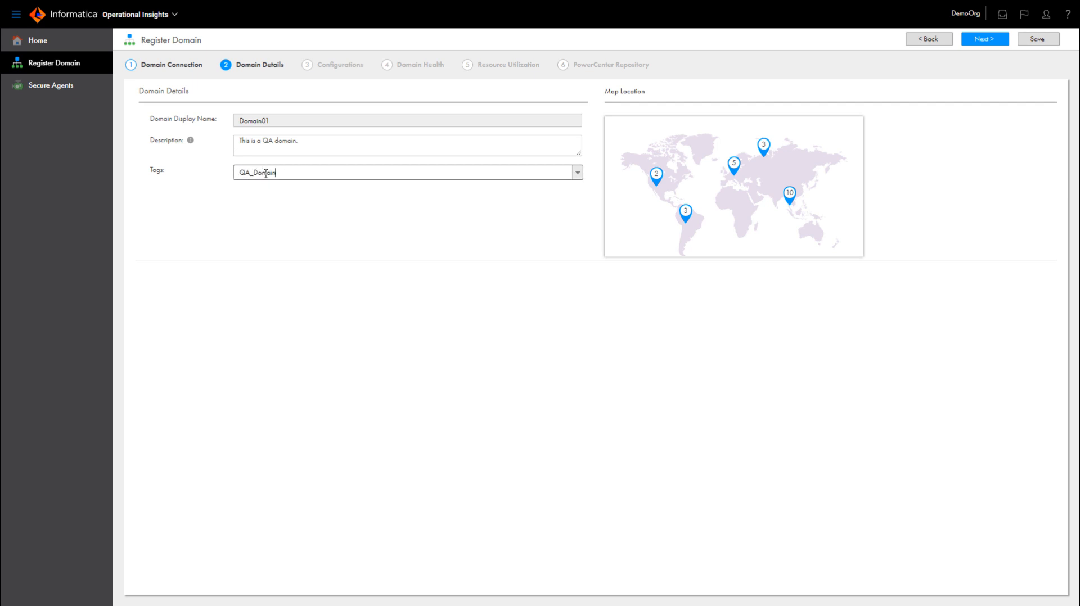
{"action": "type", "text": ", Domain01"}
{"action": "left_click", "coordinate": [657, 179]}
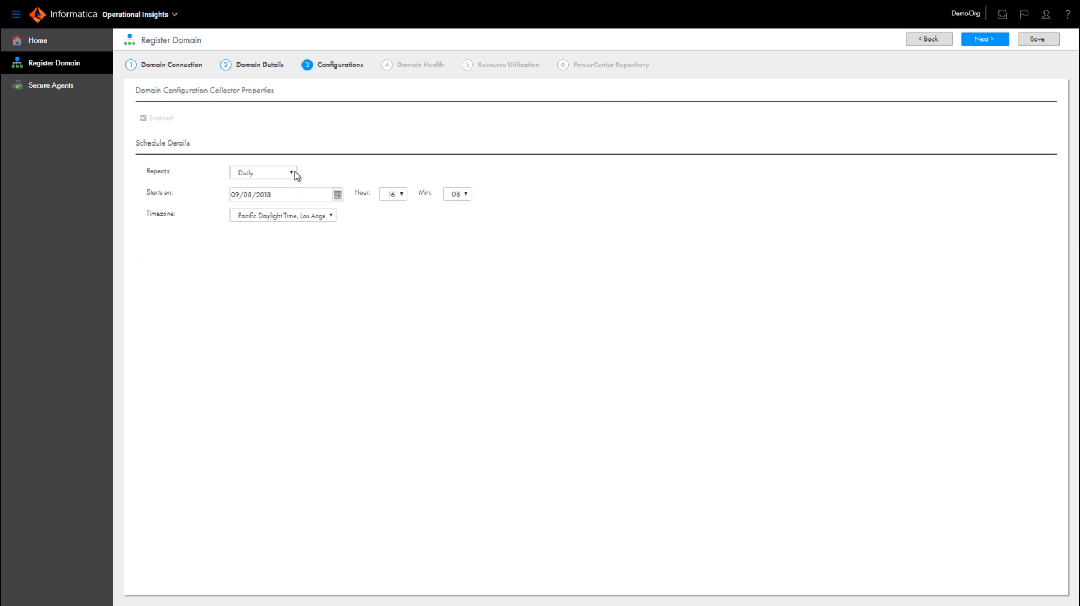
- Review the repeat and start date options of the configuration collector schedule and continue to the domain health settings
{"action": "left_click", "coordinate": [292, 175]}
{"action": "left_click", "coordinate": [292, 175]}
{"action": "left_click", "coordinate": [337, 197]}
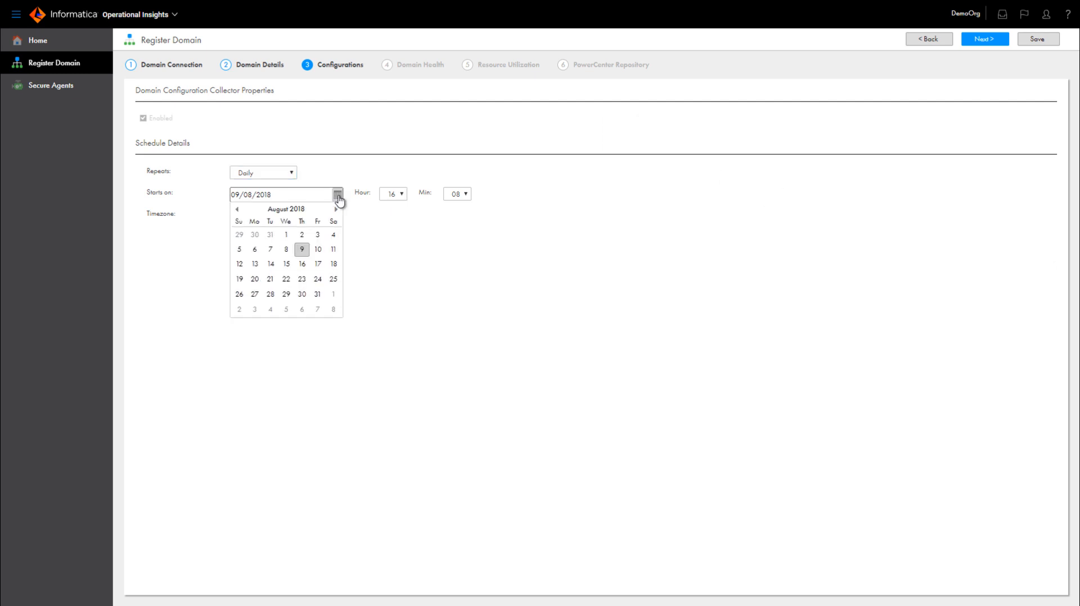
{"action": "left_click", "coordinate": [363, 228]}
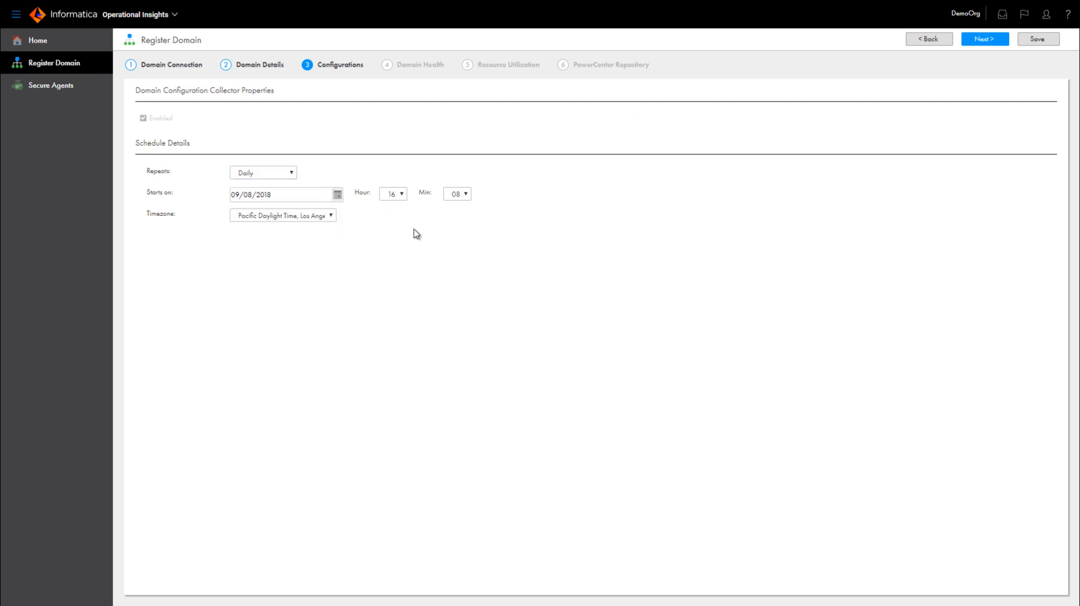
{"action": "left_click", "coordinate": [994, 45]}
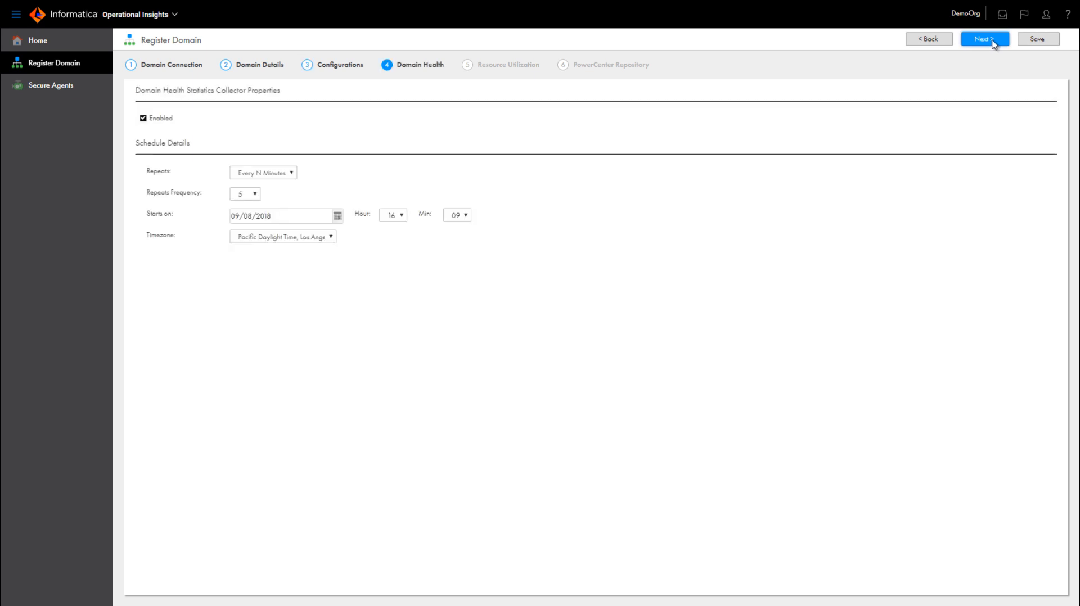
{"action": "left_click", "coordinate": [330, 240]}
{"action": "left_click", "coordinate": [330, 241]}
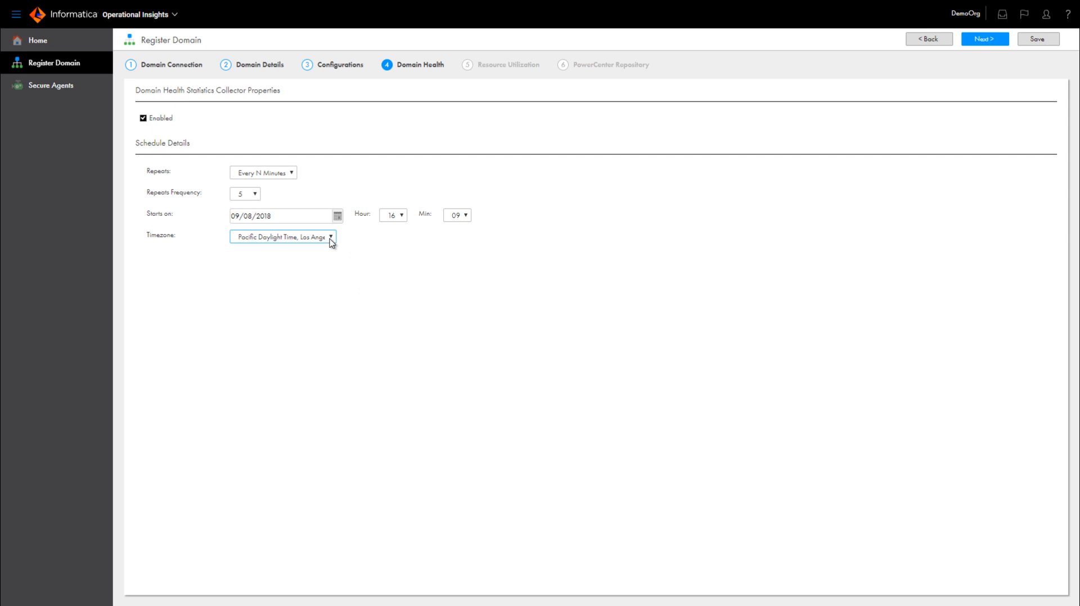
{"action": "left_click", "coordinate": [402, 216]}
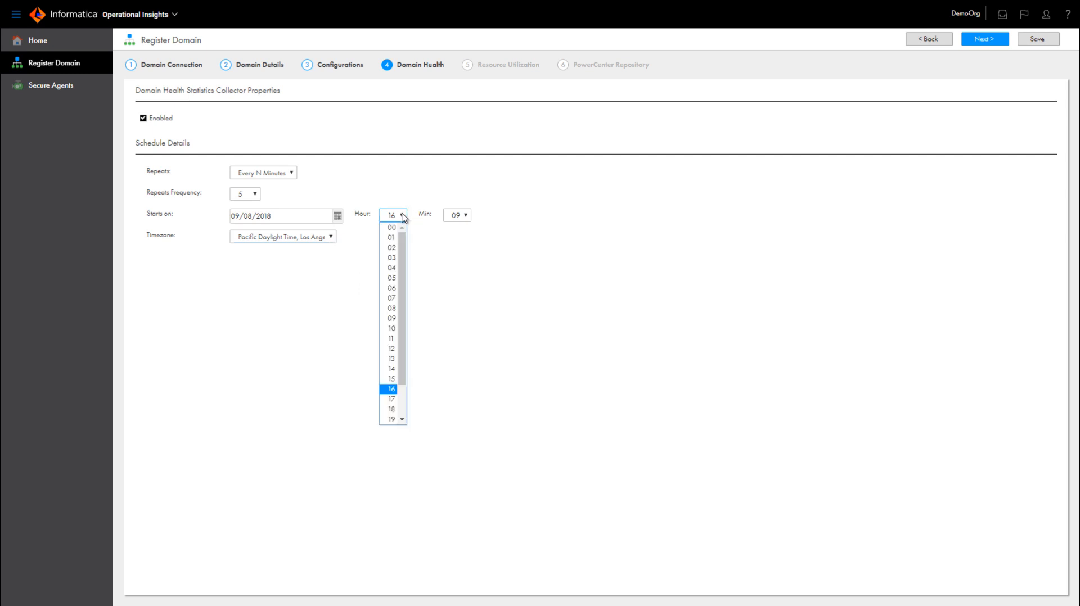
{"action": "left_click", "coordinate": [402, 216]}
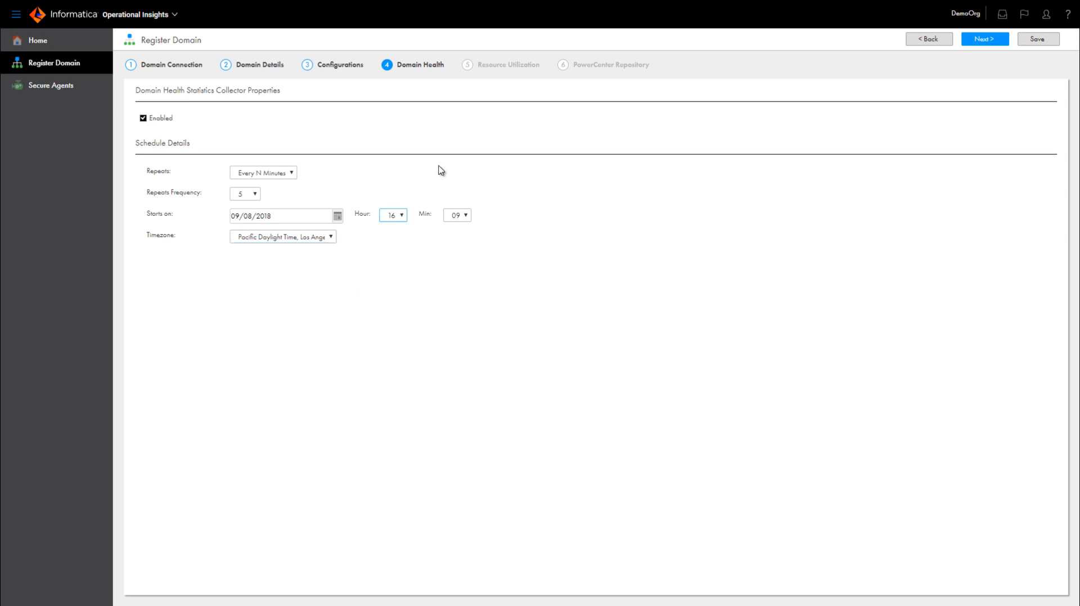
- Set the number of days of historical data for the resource usage collector to 60
{"action": "left_click", "coordinate": [388, 139]}
{"action": "double_click", "coordinate": [388, 138]}
{"action": "type", "text": "60"}
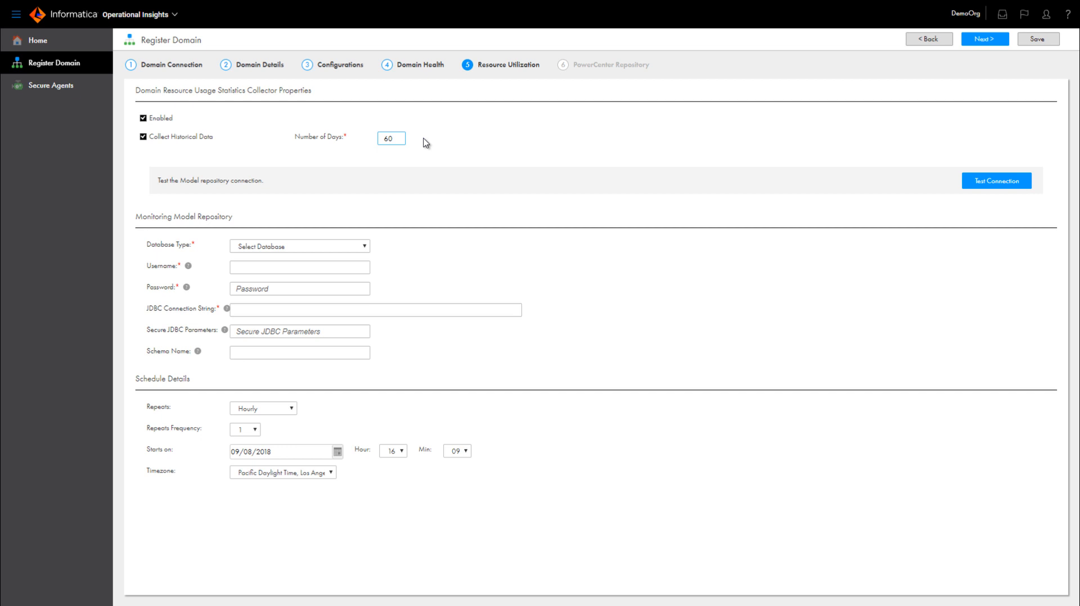
{"action": "left_click", "coordinate": [426, 143]}
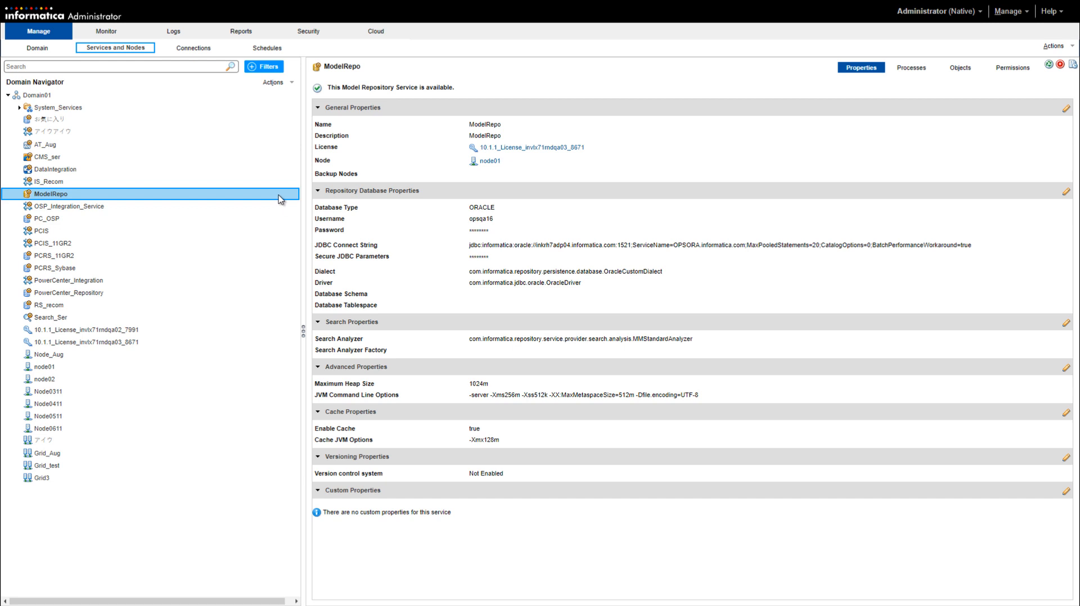
- Switch to Informatica Administrator and copy the JDBC connect string of the ModelRepo service
{"action": "left_click", "coordinate": [279, 199]}
{"action": "left_click", "coordinate": [488, 245]}
{"action": "triple_click", "coordinate": [488, 247]}
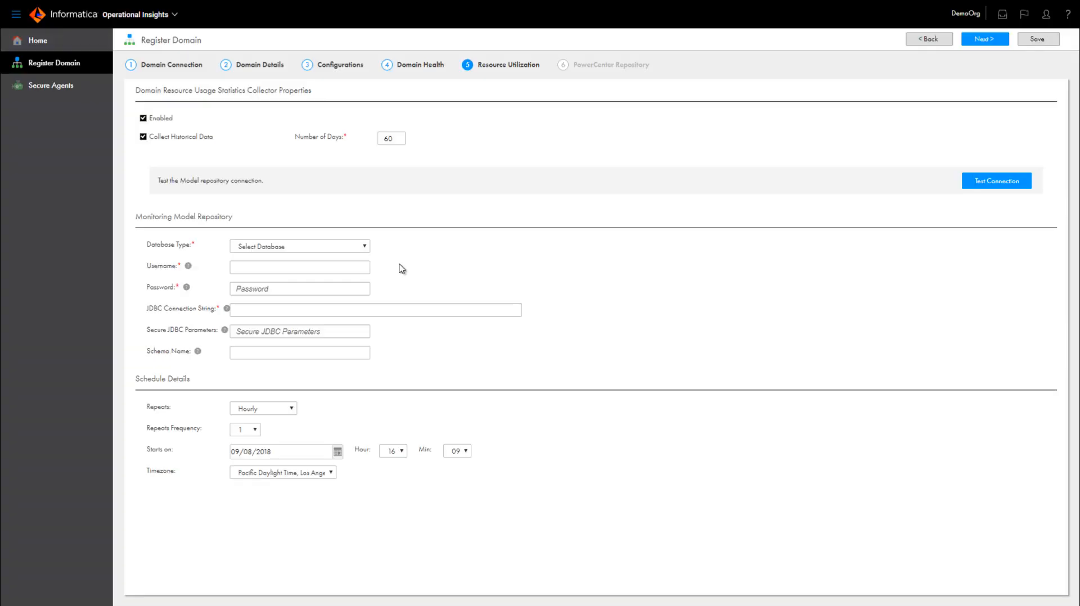
- Set the monitoring model repository's database type to Oracle and enter username opsqa16 with the database password
{"action": "left_click", "coordinate": [364, 246]}
{"action": "left_click", "coordinate": [350, 281]}
{"action": "left_click", "coordinate": [321, 269]}
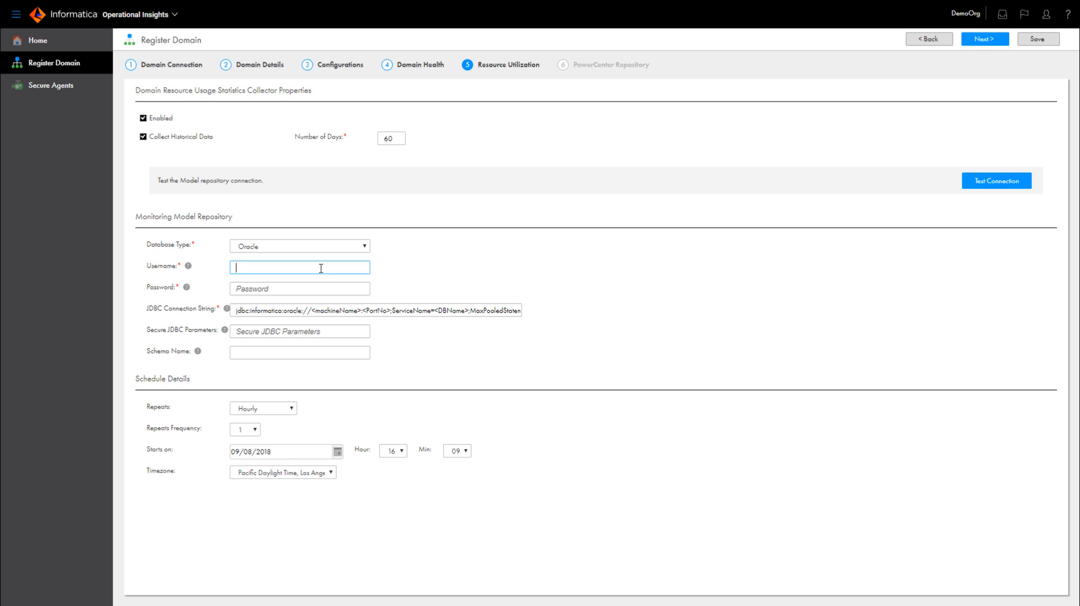
{"action": "type", "text": "opsqa16"}
{"action": "left_click", "coordinate": [249, 287]}
{"action": "type", "text": "•••••••"}
- Replace the template JDBC connection string with the copied ModelRepo string and test the model repository connection
{"action": "left_click_drag", "start_coordinate": [234, 311], "coordinate": [545, 320]}
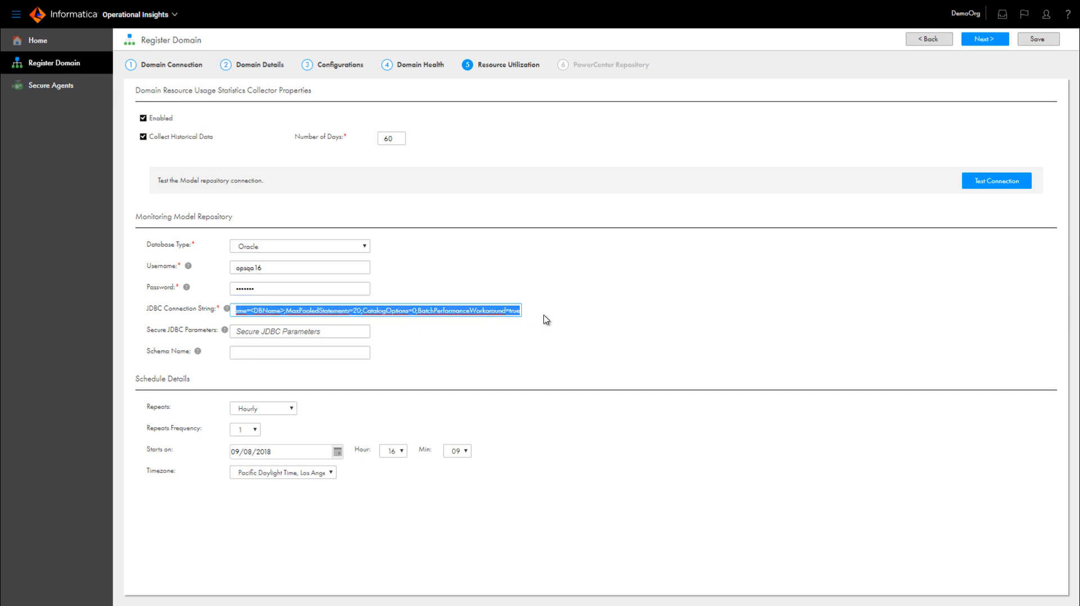
{"action": "key", "text": "ctrl+v"}
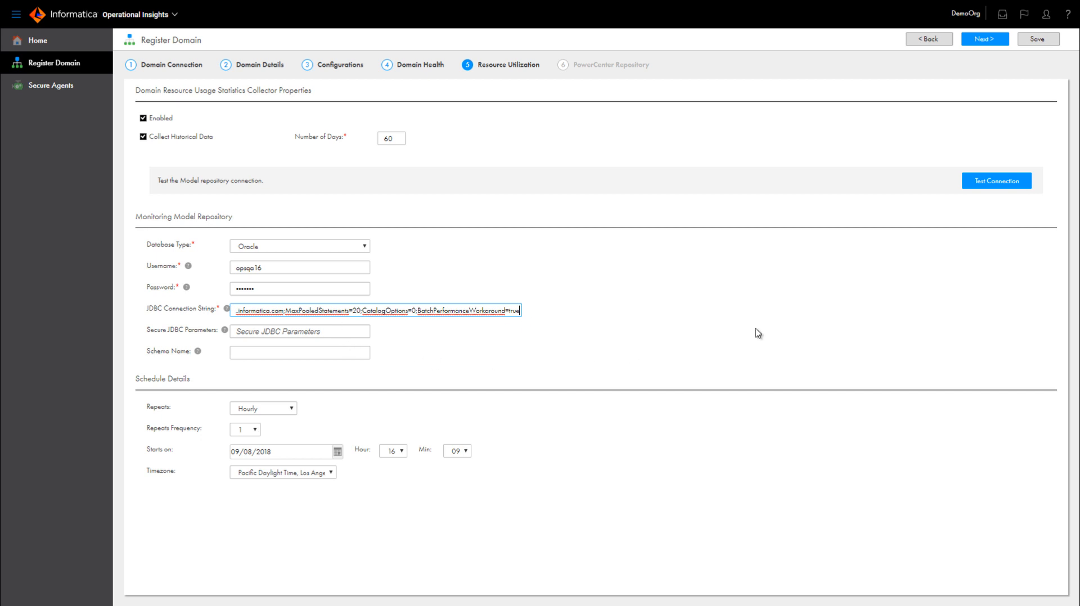
{"action": "left_click", "coordinate": [976, 187]}
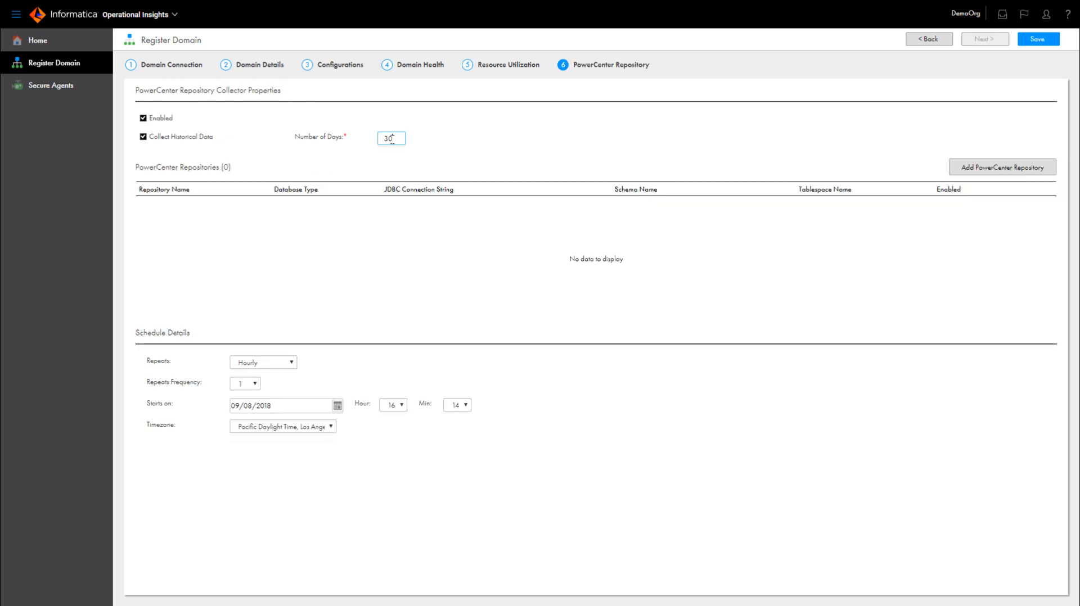
- Set the number of days of historical data for the PowerCenter repository collector to 60
{"action": "double_click", "coordinate": [389, 139]}
{"action": "type", "text": "60"}
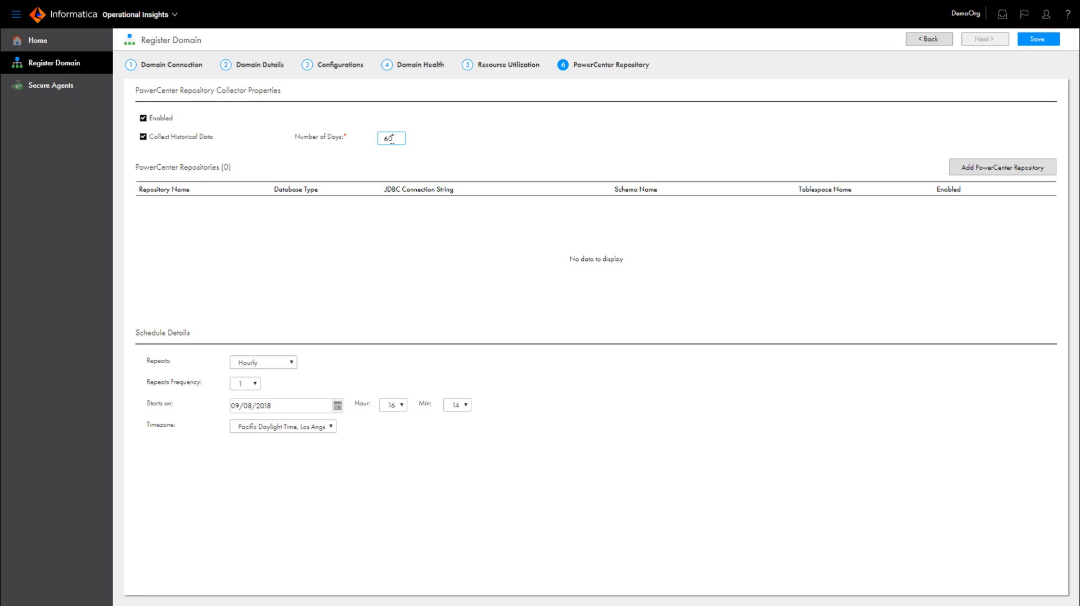
{"action": "left_click", "coordinate": [440, 144]}
- Start adding a PowerCenter repository, and in Informatica Administrator select the connect string of the PowerCenter_Repository service for copying
{"action": "left_click", "coordinate": [1003, 168]}
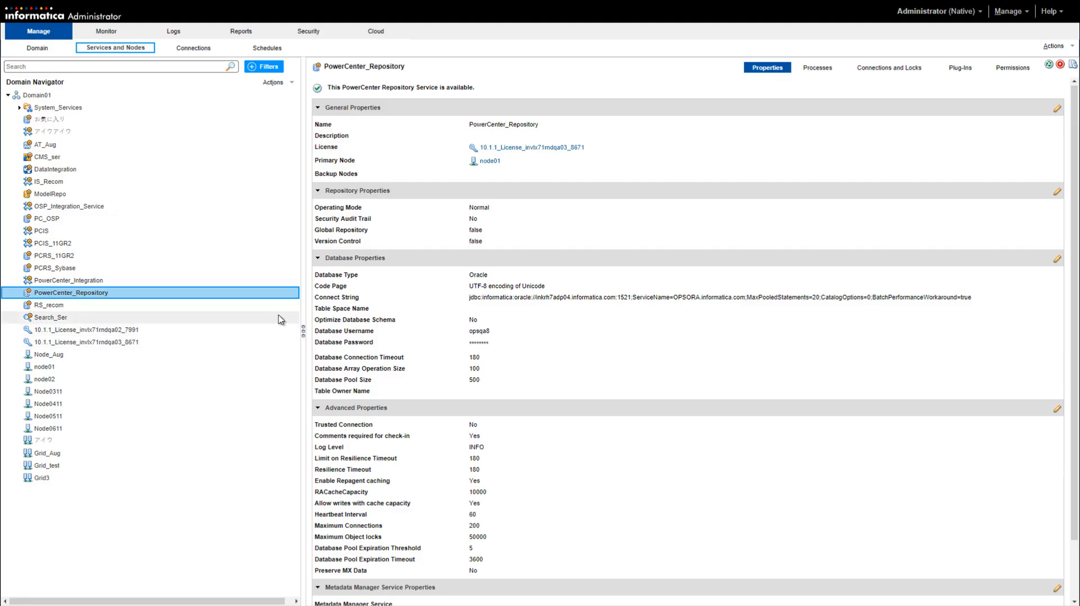
{"action": "mouse_move", "coordinate": [281, 293]}
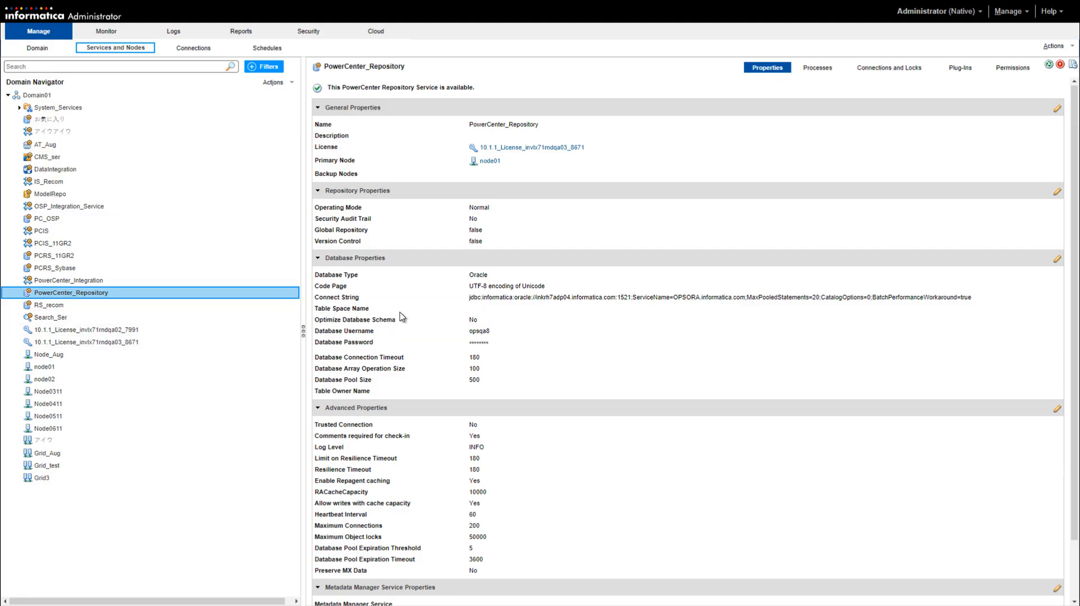
{"action": "left_click", "coordinate": [523, 301]}
{"action": "triple_click", "coordinate": [523, 303]}
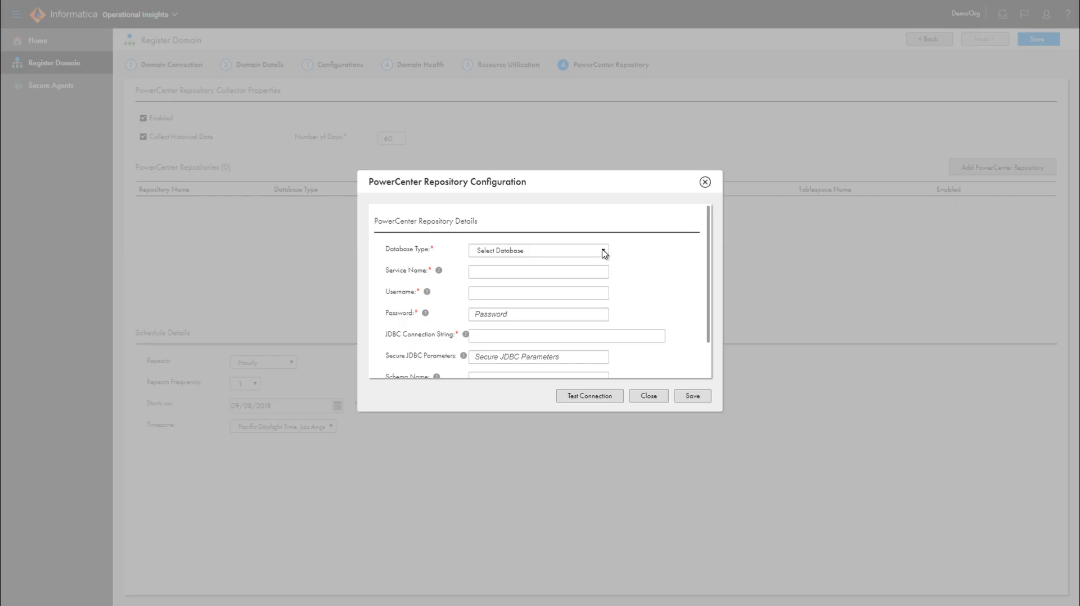
- Set the PowerCenter repository's database type to Oracle and its service name to PowerCenter_Repository
{"action": "left_click", "coordinate": [603, 250]}
{"action": "left_click", "coordinate": [582, 283]}
{"action": "left_click", "coordinate": [541, 272]}
{"action": "type", "text": "PowerCen"}
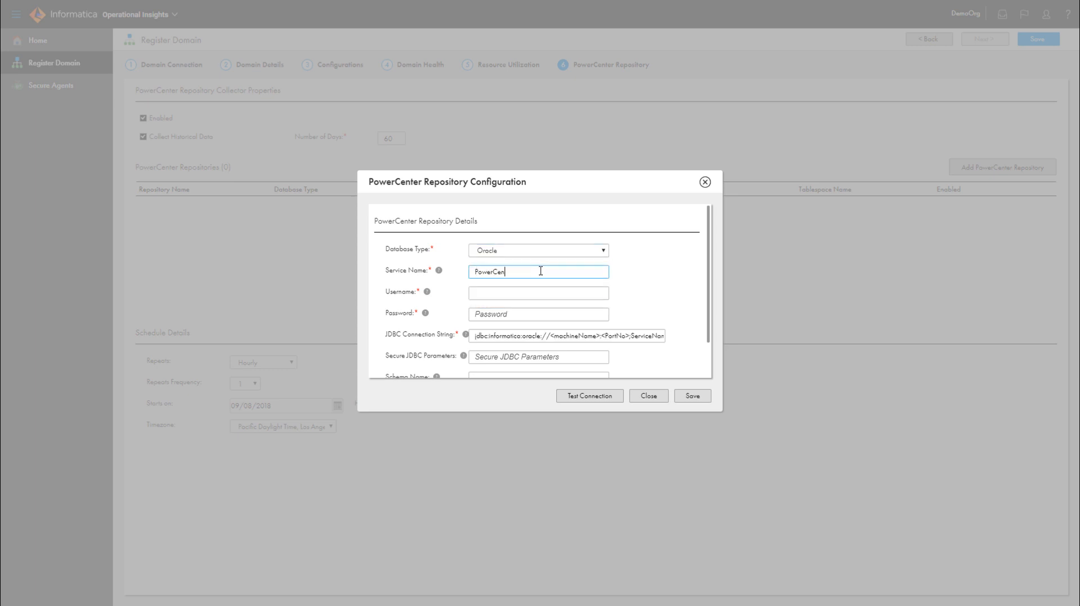
{"action": "type", "text": "ter_Repository"}
- Enter username opsqa8 and the database password, and replace the template JDBC connection string with the copied PowerCenter_Repository string
{"action": "left_click", "coordinate": [540, 293]}
{"action": "type", "text": "opsqa8"}
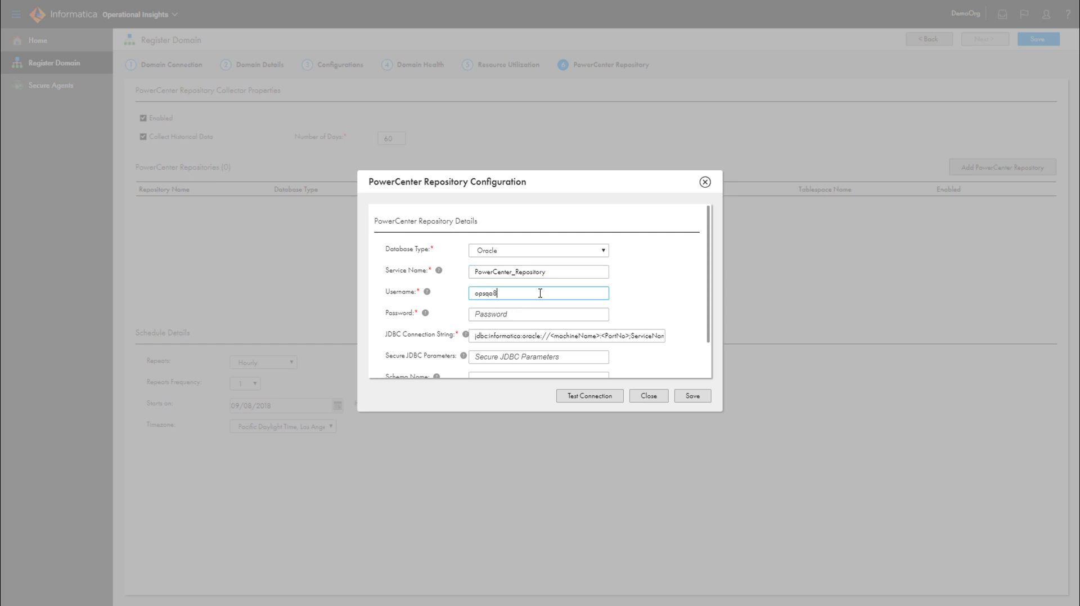
{"action": "left_click", "coordinate": [508, 314]}
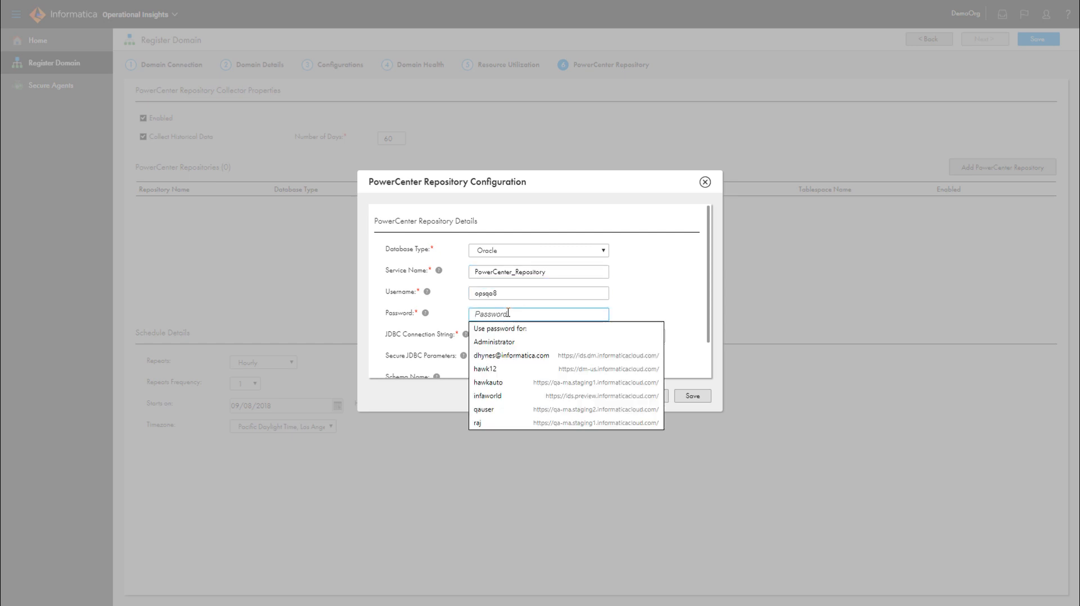
{"action": "type", "text": "******"}
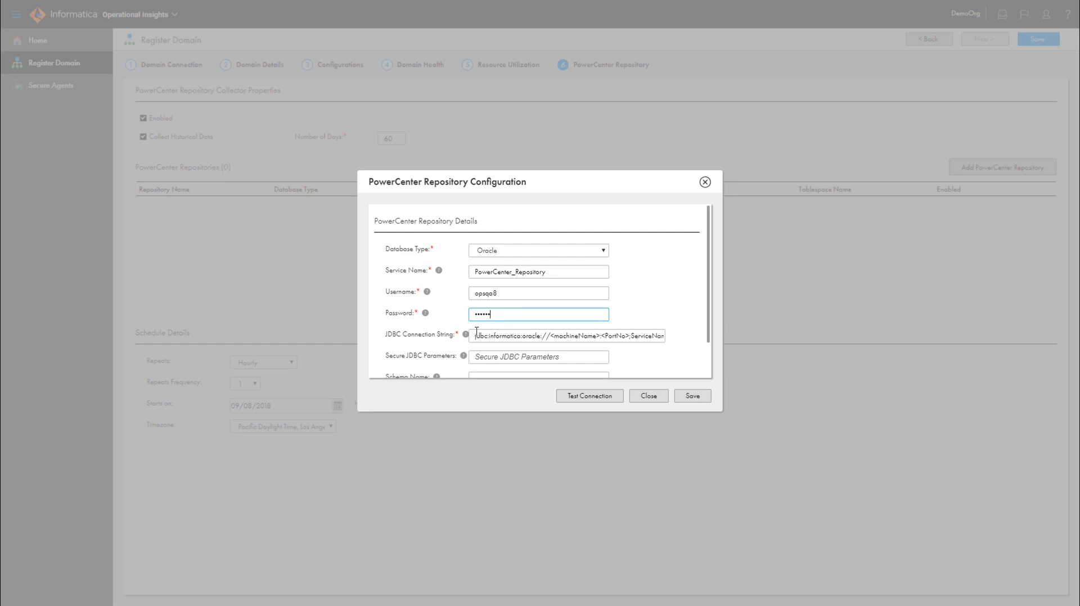
{"action": "left_click_drag", "start_coordinate": [477, 336], "coordinate": [717, 344]}
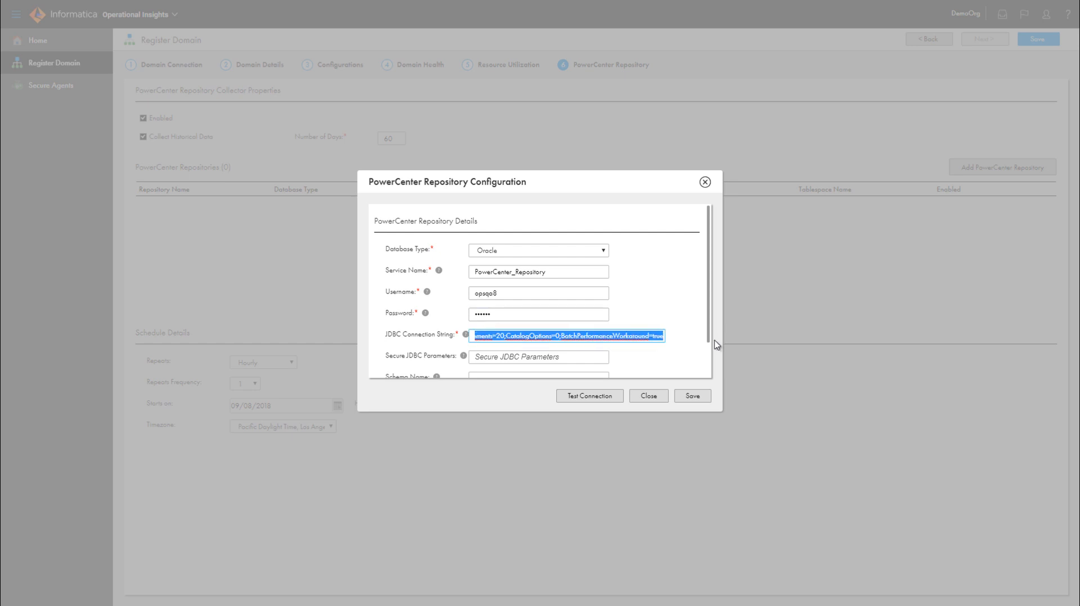
{"action": "key", "text": "ctrl+v"}
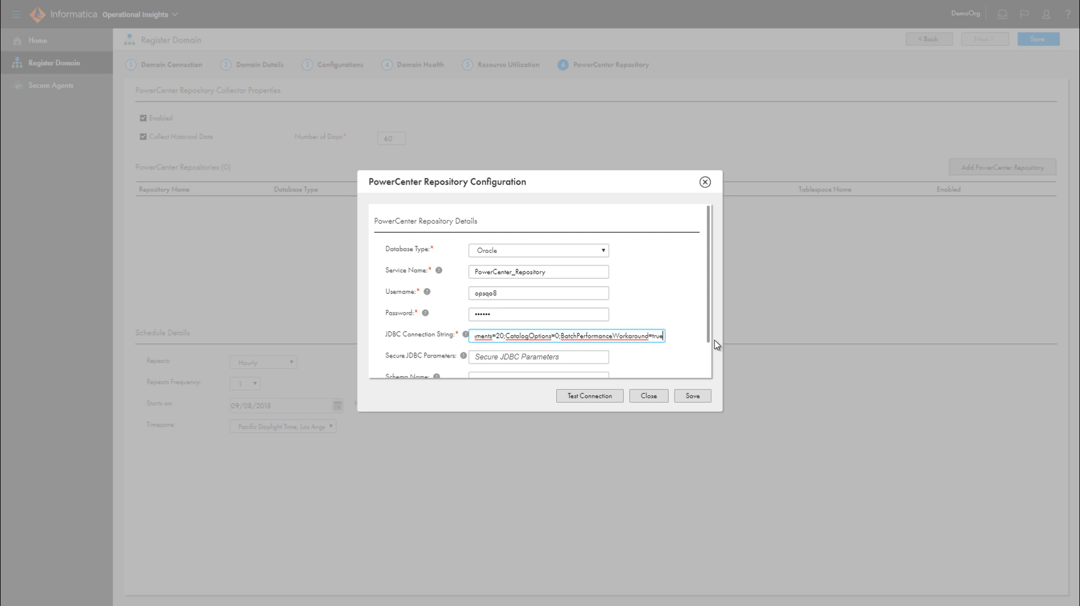
- Test the PowerCenter repository connection and save the repository configuration
{"action": "left_click_drag", "start_coordinate": [711, 282], "coordinate": [708, 324]}
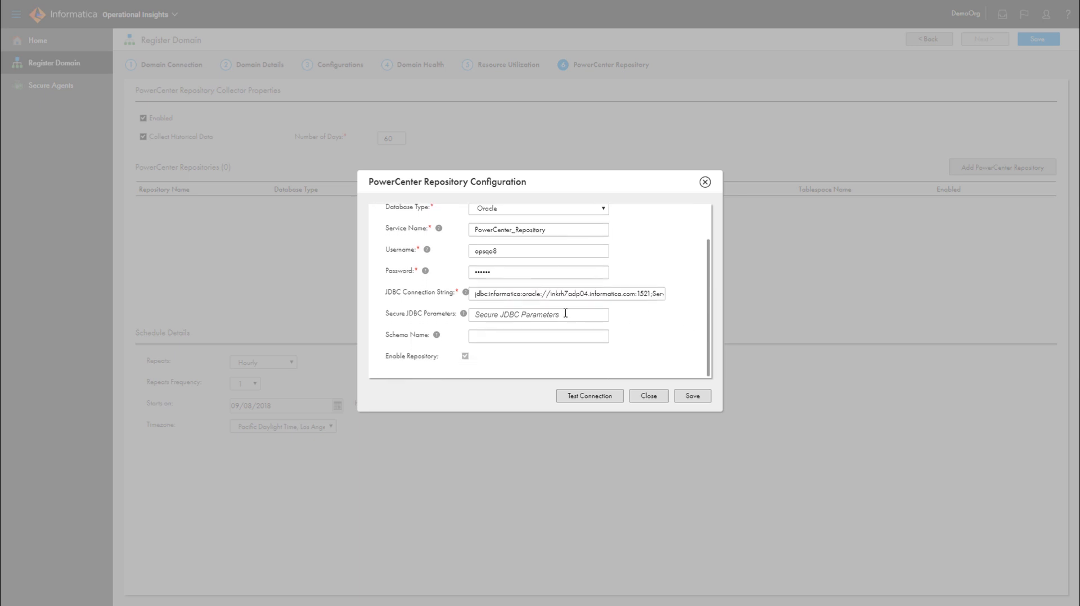
{"action": "left_click", "coordinate": [596, 398]}
{"action": "left_click", "coordinate": [694, 397]}
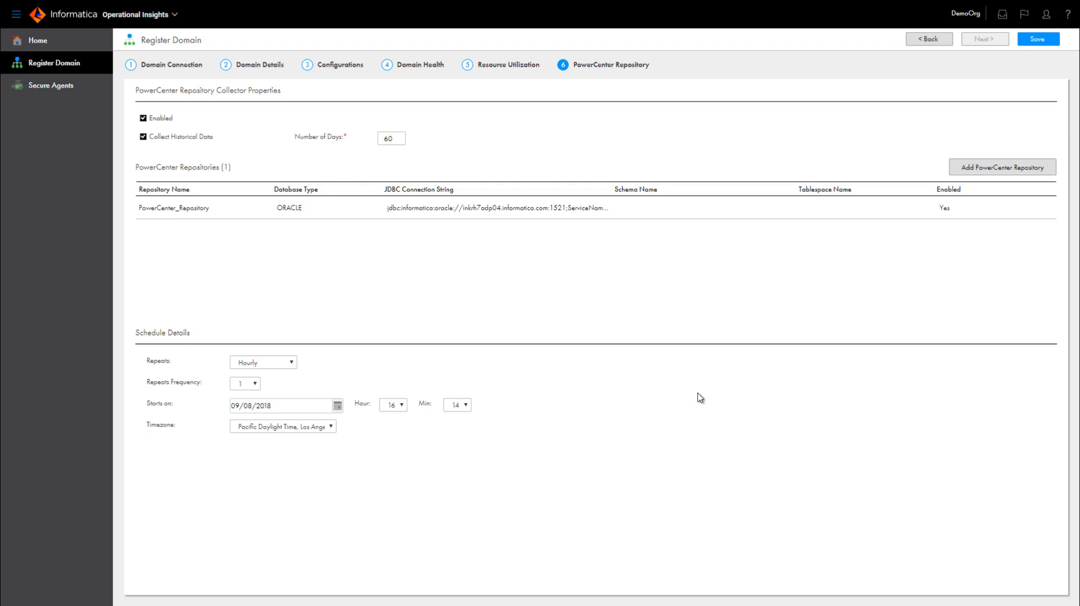
- Save the domain registration and locate Domain01 in the list of registered domains on the overview
{"action": "left_click", "coordinate": [1038, 39]}
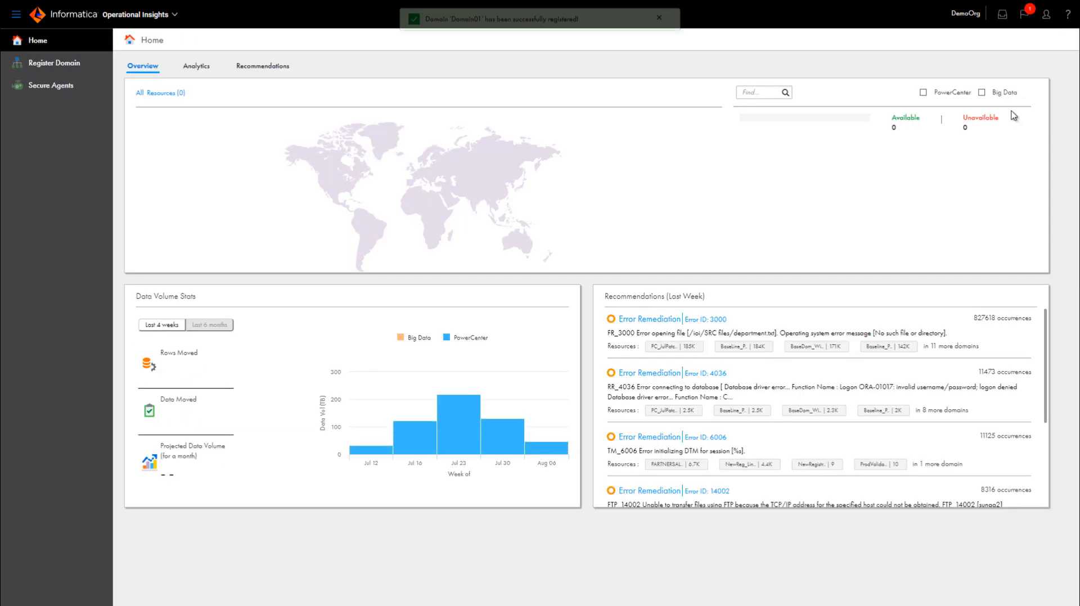
{"action": "left_click_drag", "start_coordinate": [1033, 105], "coordinate": [1033, 212]}
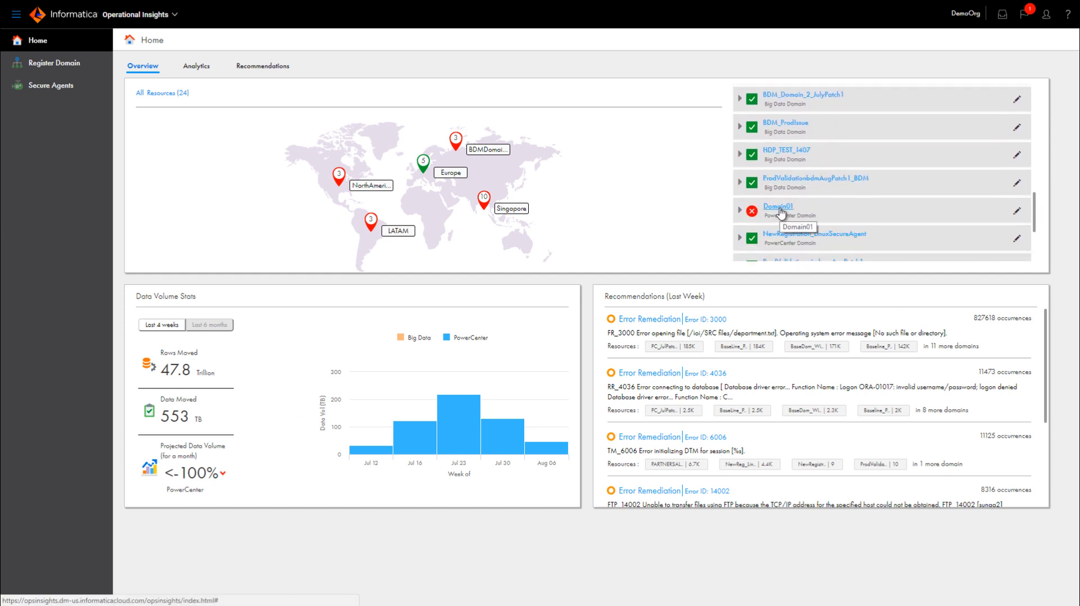